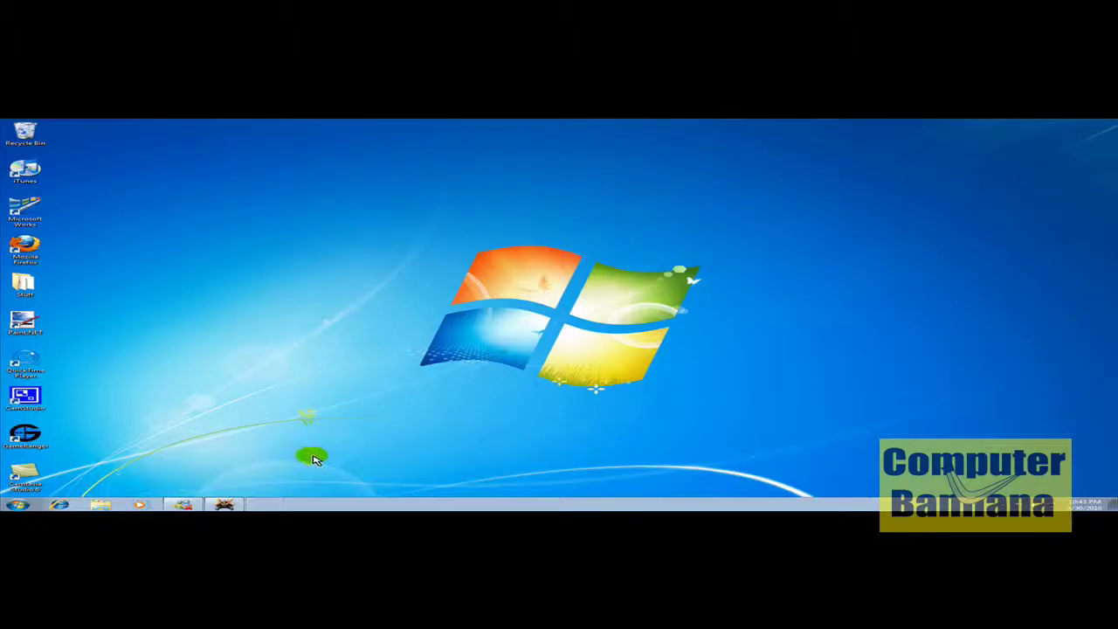
Search Google for 'download wax 2' in Internet Explorer and start the DebugMode Wax 2.0e download from CNET
{"action": "left_click", "coordinate": [62, 505]}
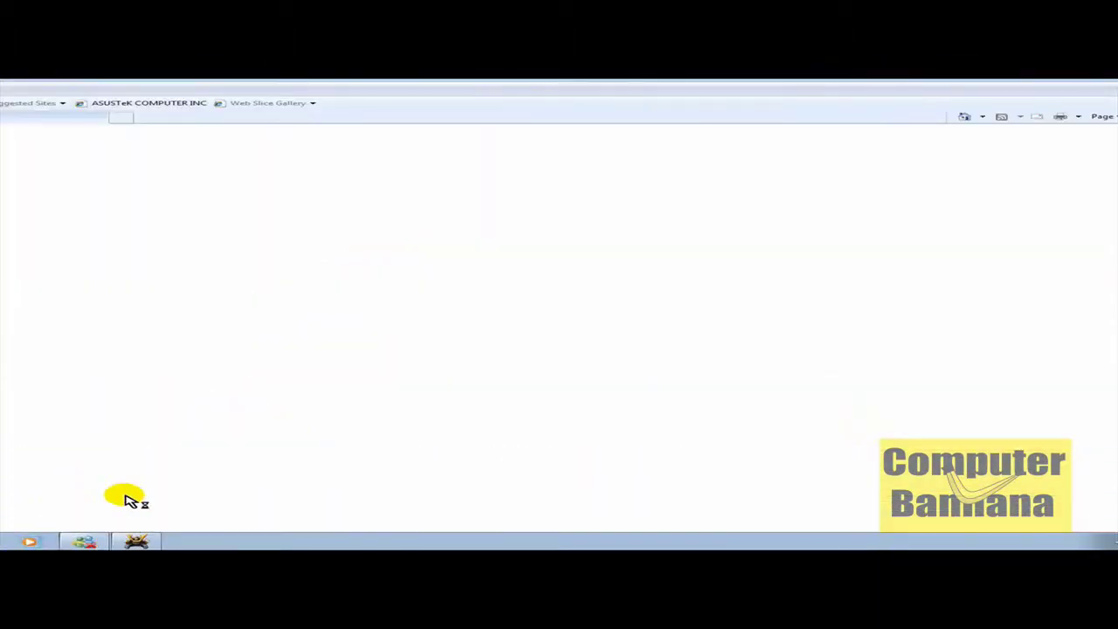
{"action": "type", "text": "d"}
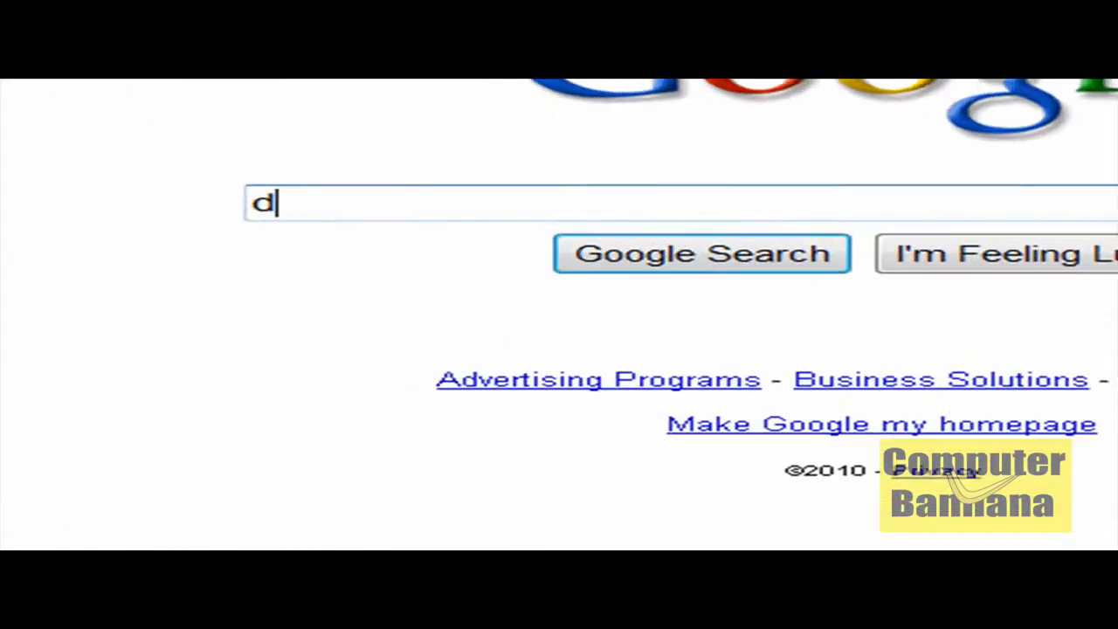
{"action": "type", "text": "ownload wa"}
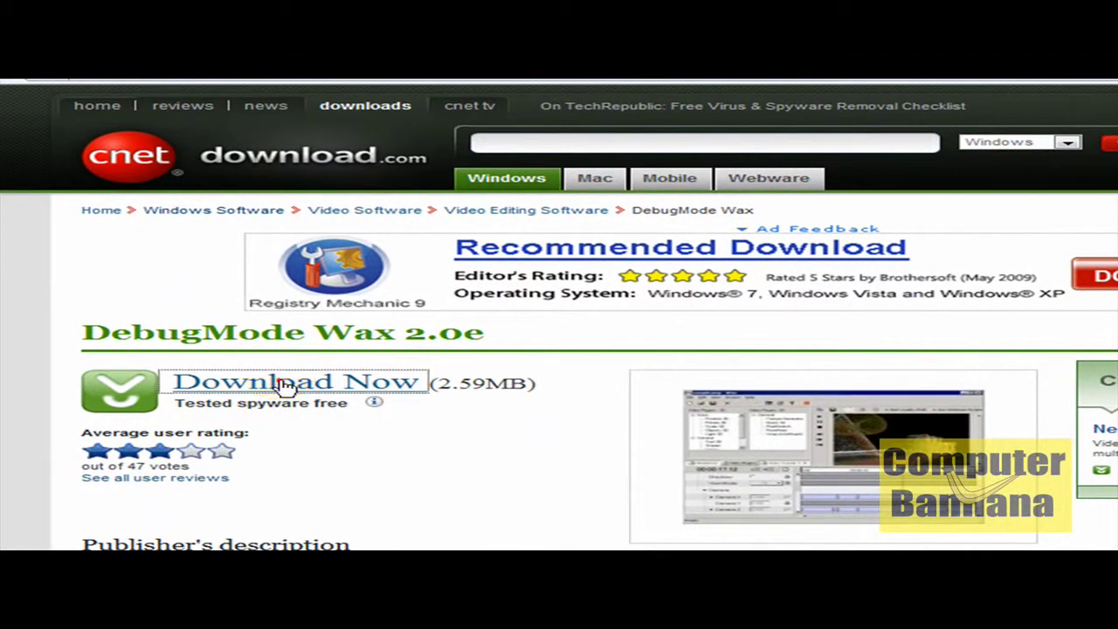
{"action": "left_click", "coordinate": [259, 377]}
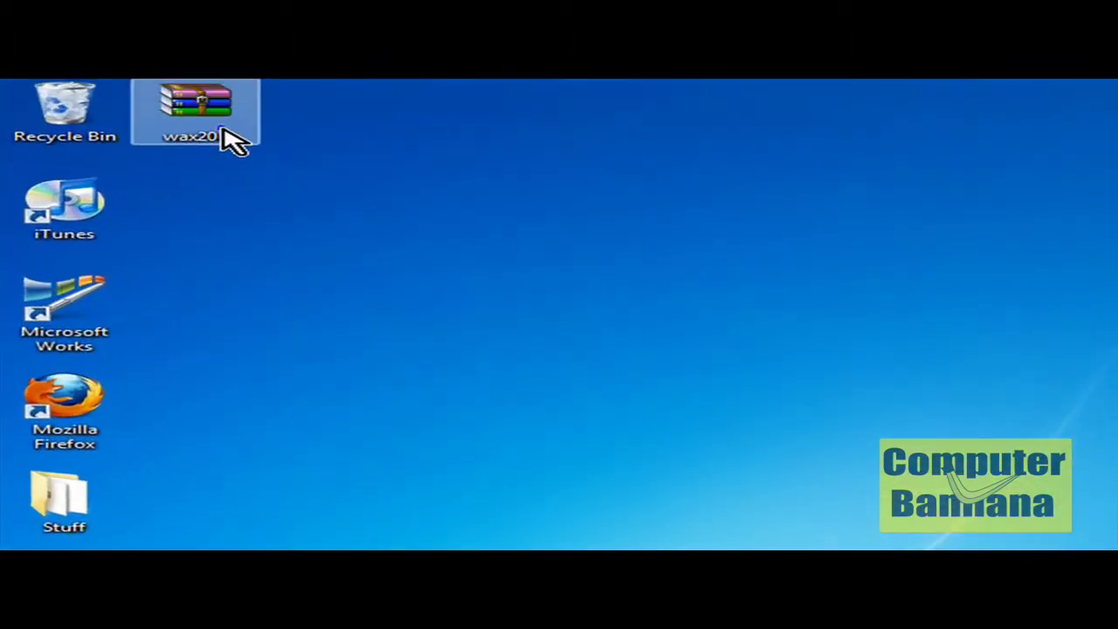
Extract wax20e.exe from wax20e.zip to the Desktop with WinRAR, then close the archive
{"action": "right_click", "coordinate": [246, 105]}
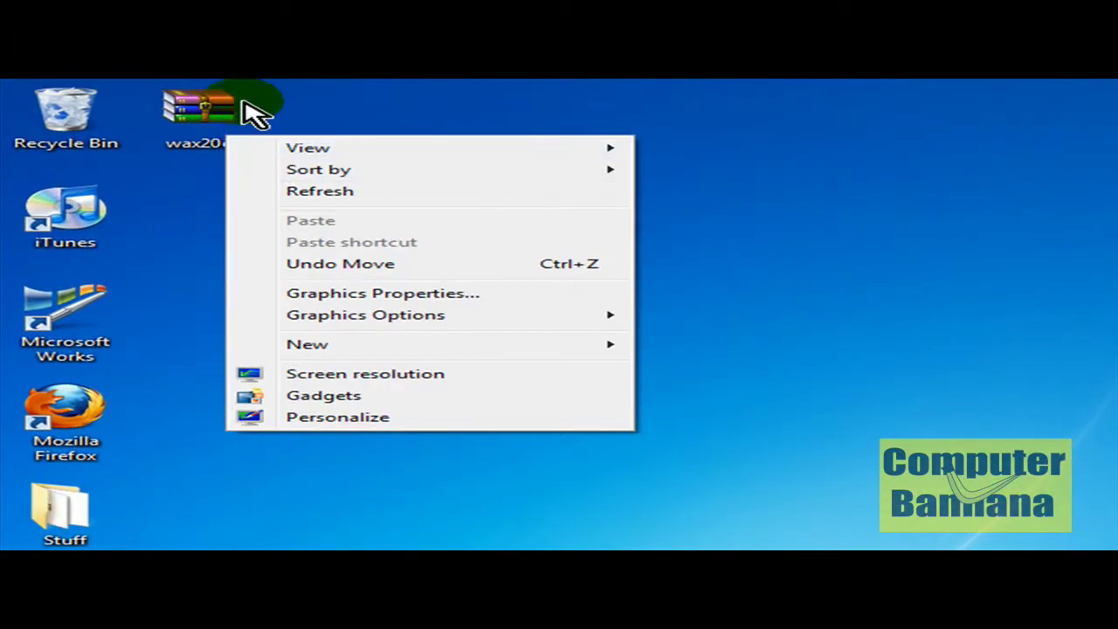
{"action": "left_click", "coordinate": [399, 147]}
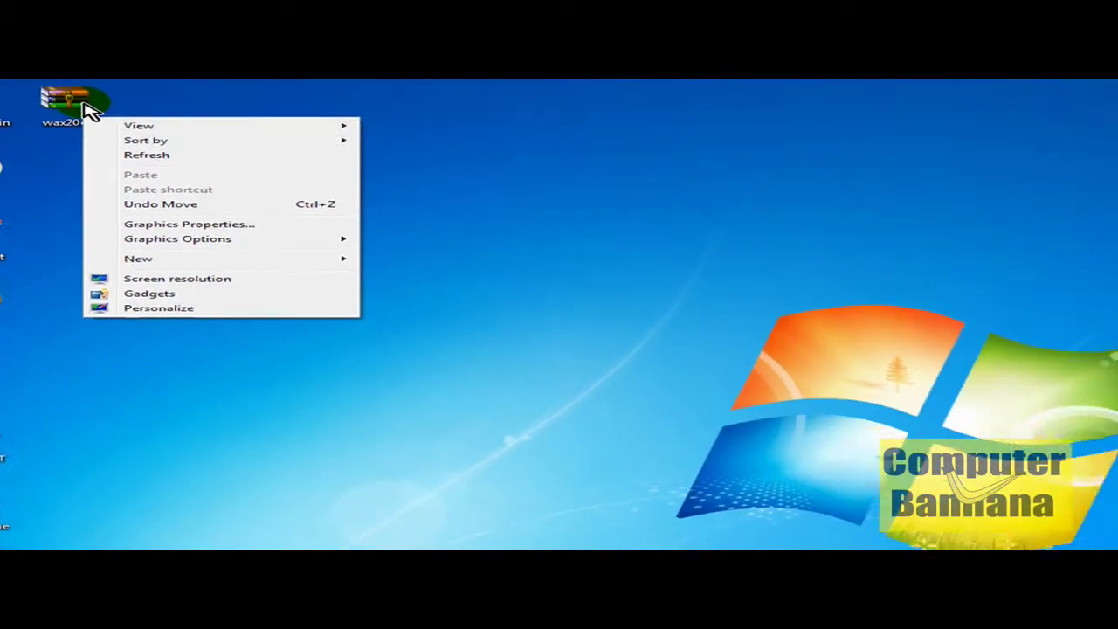
{"action": "double_click", "coordinate": [82, 106]}
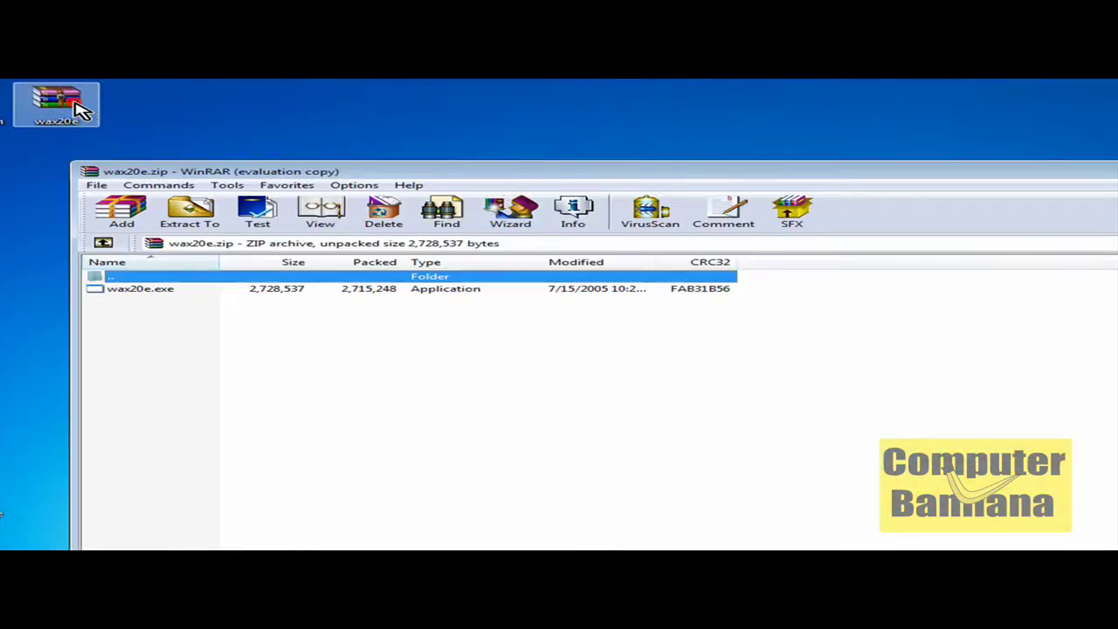
{"action": "left_click", "coordinate": [236, 292]}
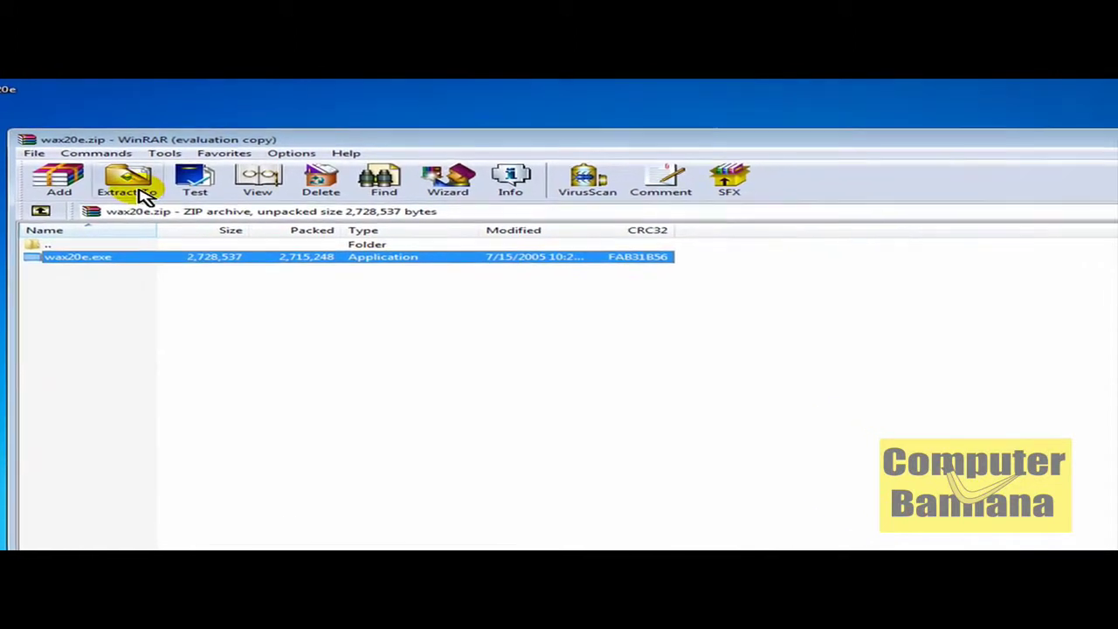
{"action": "left_click", "coordinate": [189, 211]}
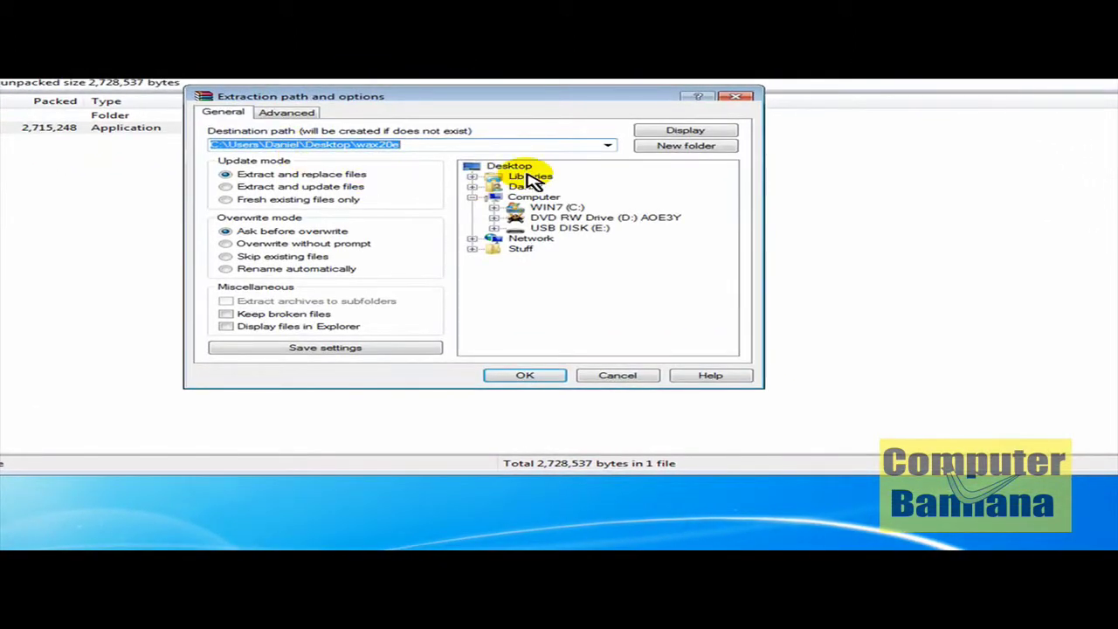
{"action": "left_click", "coordinate": [509, 165]}
{"action": "key", "text": "Return"}
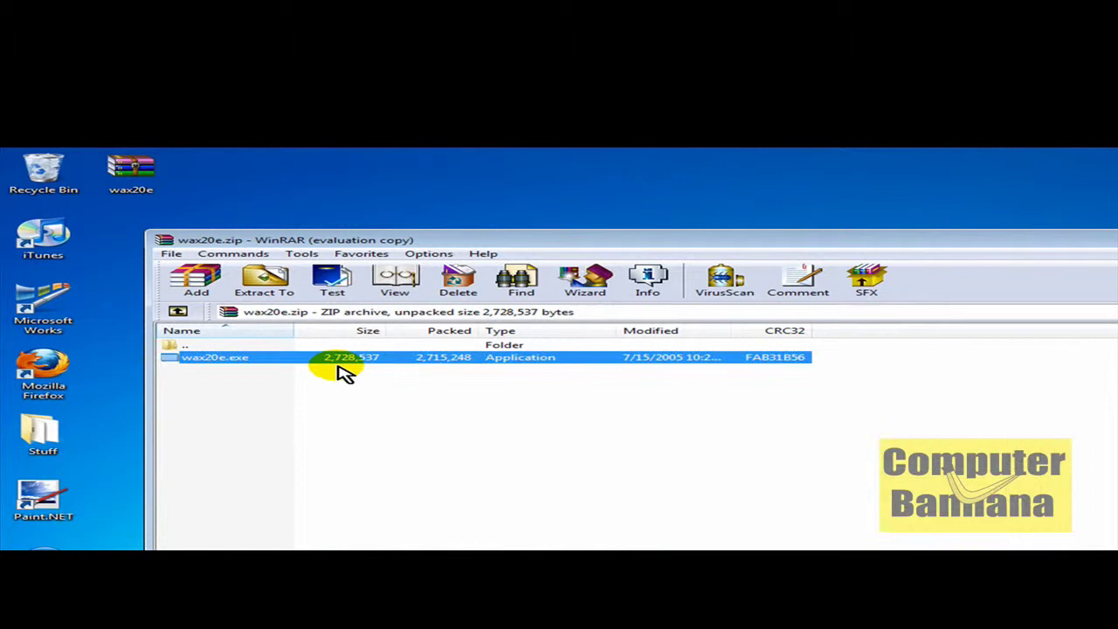
{"action": "key", "text": "alt+F4"}
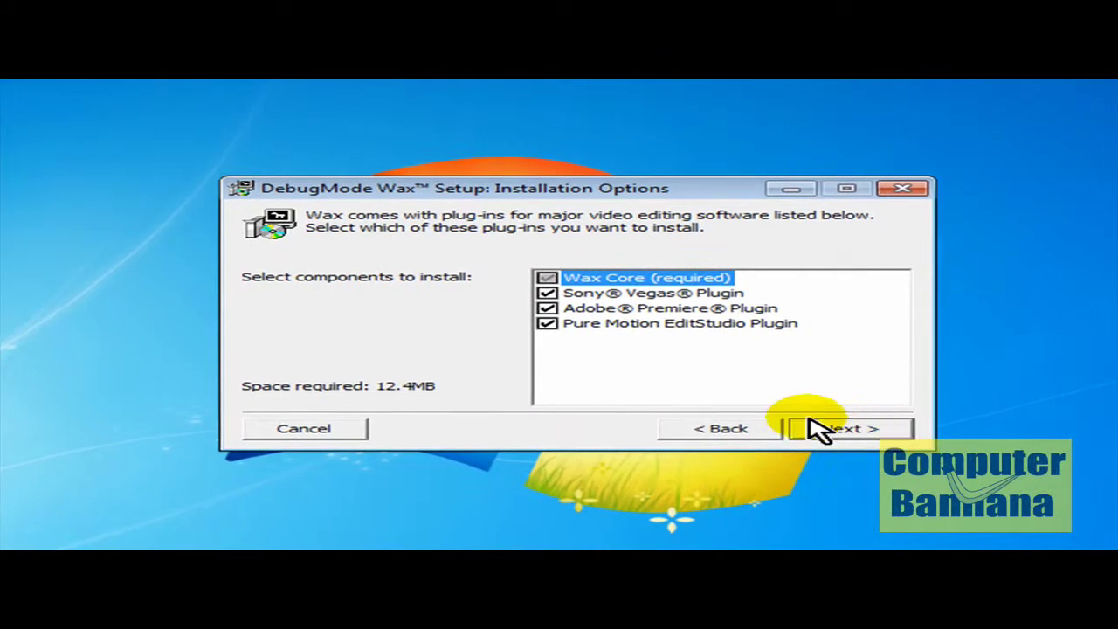
Uncheck the Vegas, Premiere and EditStudio plugins and install Wax Core to the default folder
{"action": "left_click", "coordinate": [547, 293]}
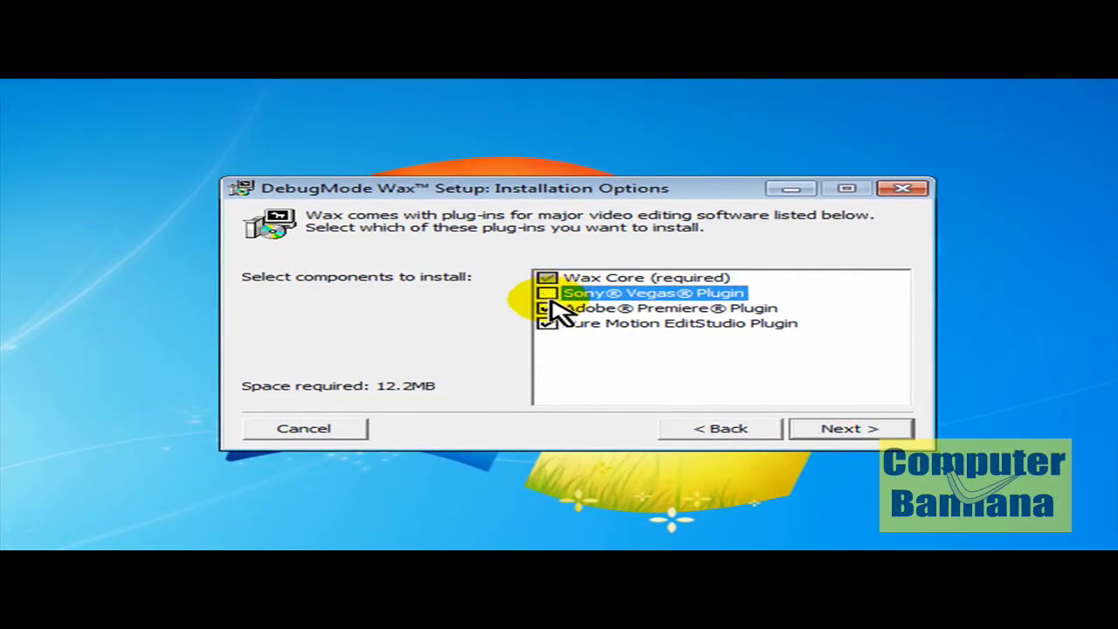
{"action": "left_click", "coordinate": [546, 323]}
{"action": "left_click", "coordinate": [838, 430]}
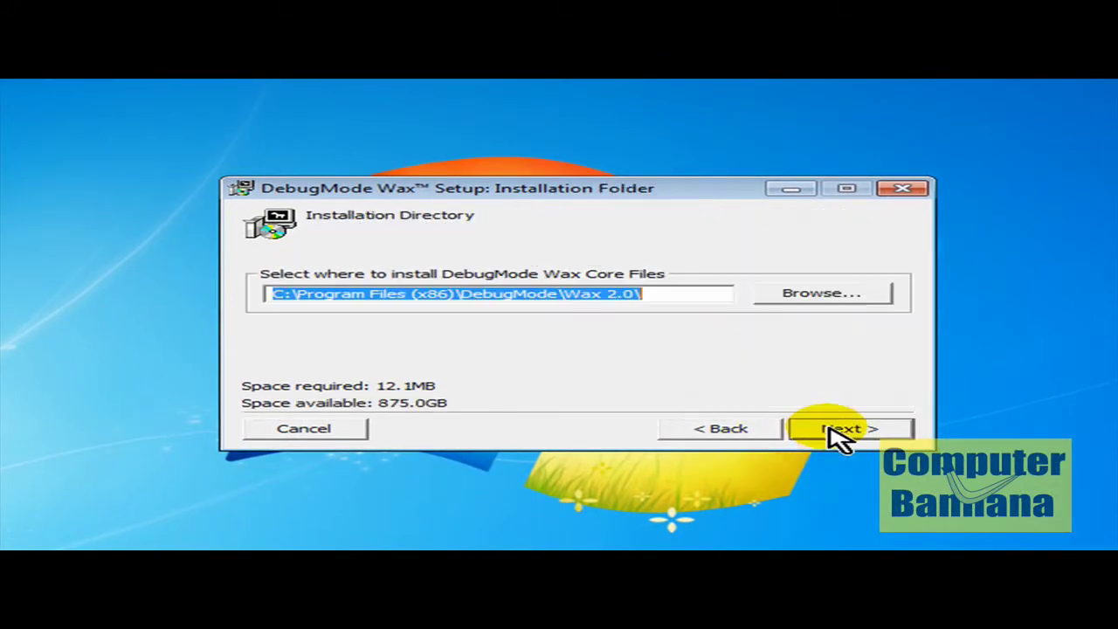
{"action": "left_click", "coordinate": [838, 430]}
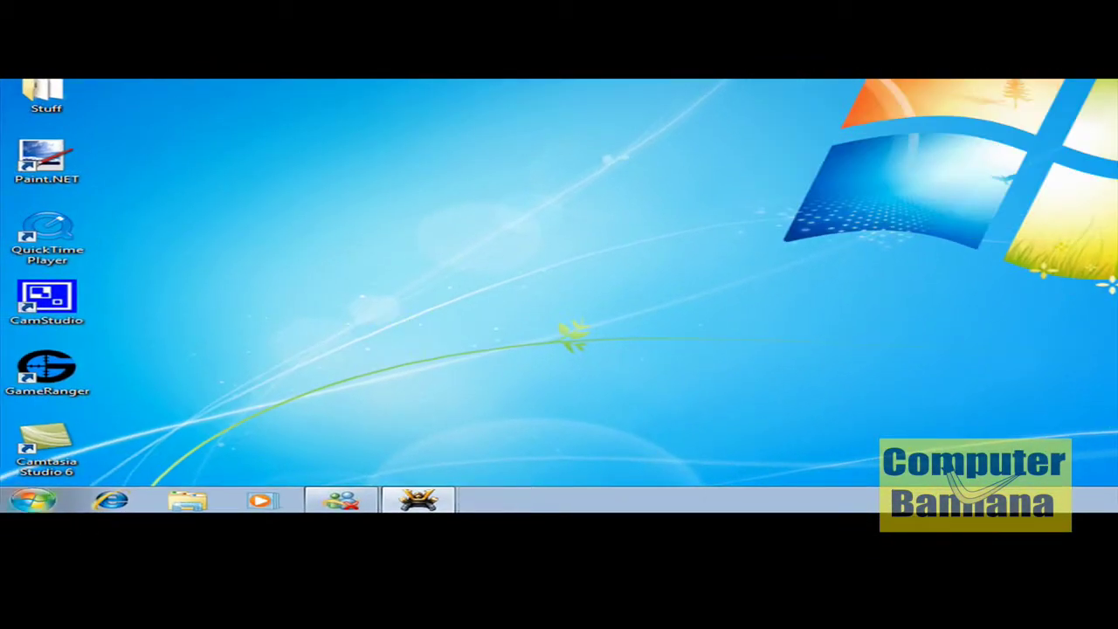
Launch Wax 2.0 from the Start menu search
{"action": "left_click", "coordinate": [33, 500]}
{"action": "type", "text": "wax"}
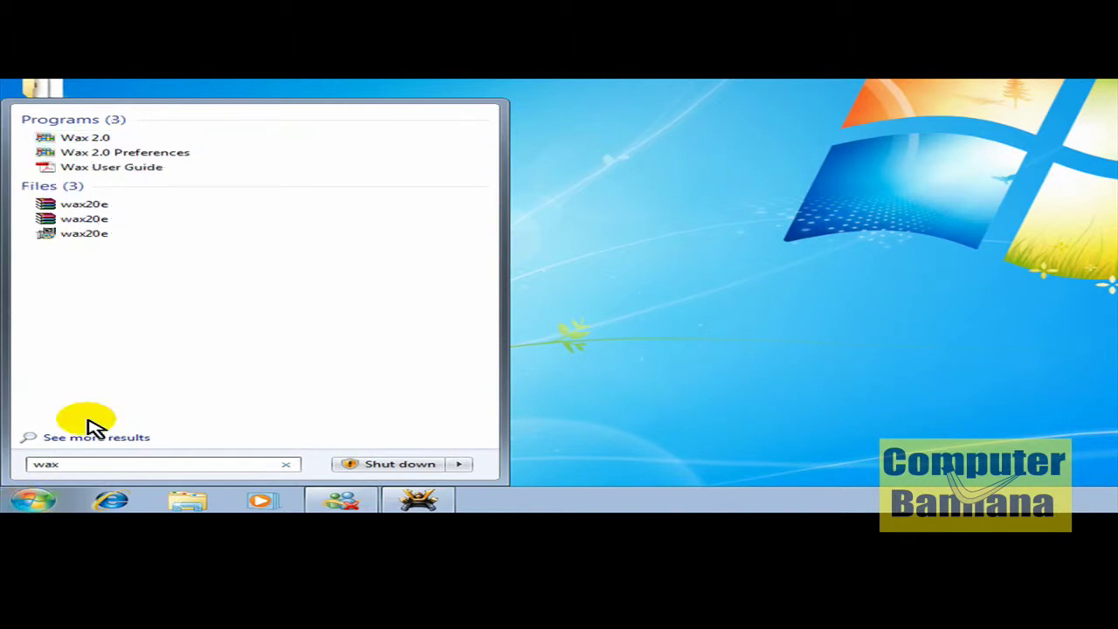
{"action": "left_click", "coordinate": [96, 138]}
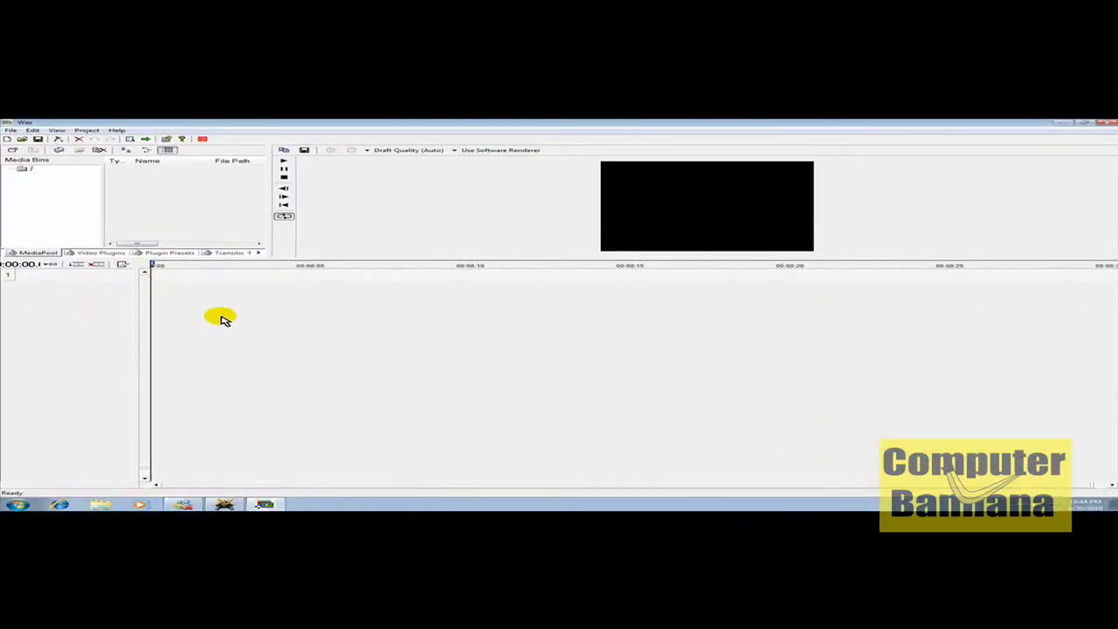
Add video.avi to the root media bin and drag it onto timeline track 1
{"action": "right_click", "coordinate": [25, 169]}
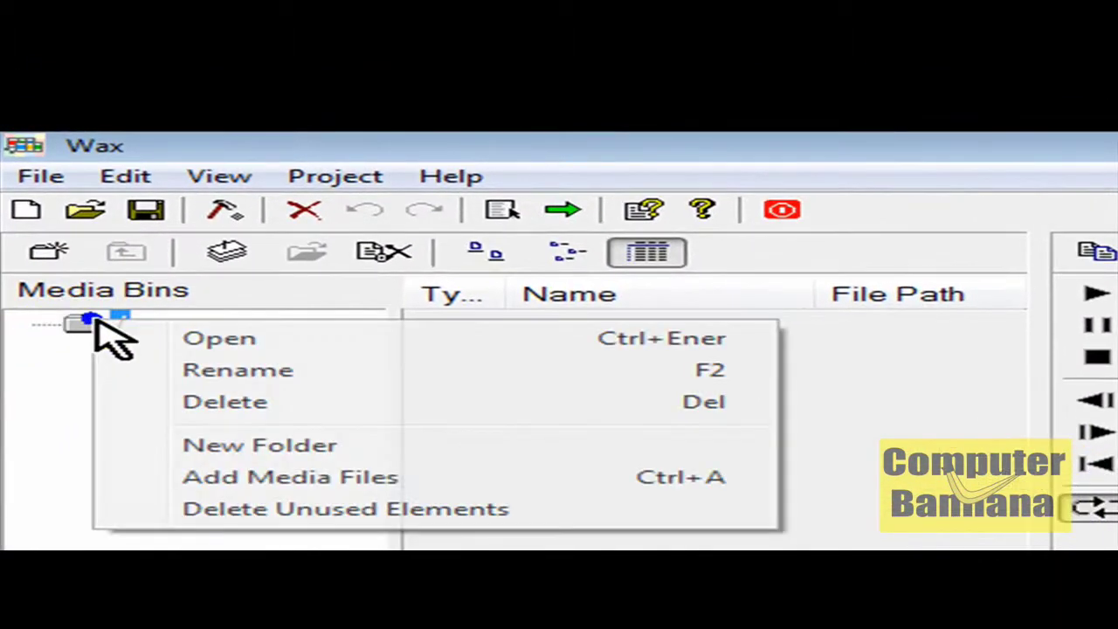
{"action": "left_click", "coordinate": [367, 476]}
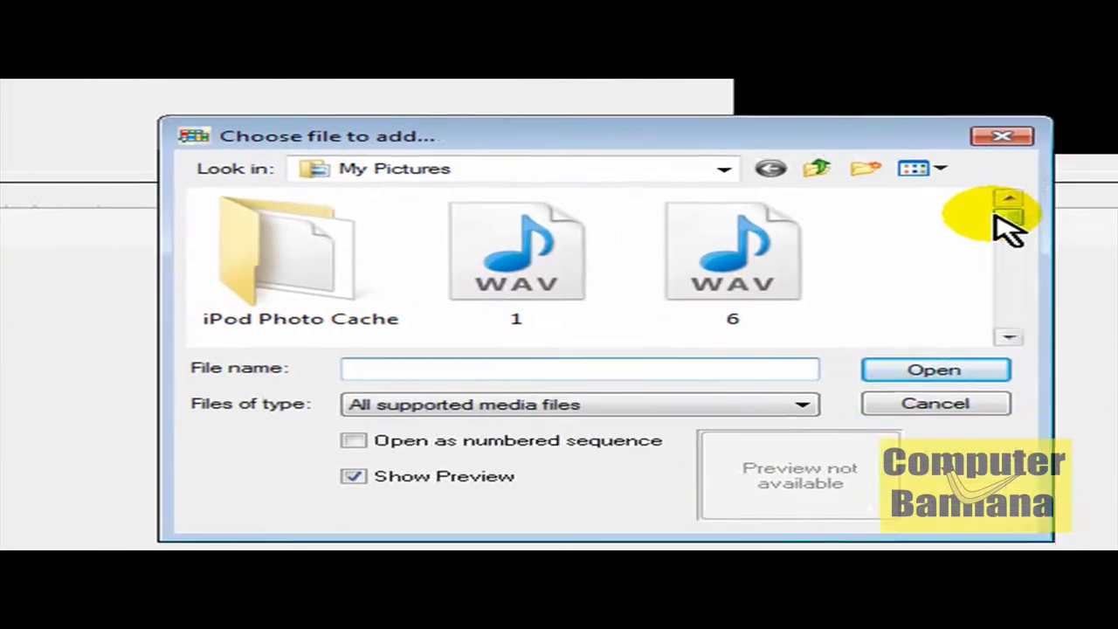
{"action": "scroll", "coordinate": [905, 339], "scroll_direction": "down", "scroll_amount": 5}
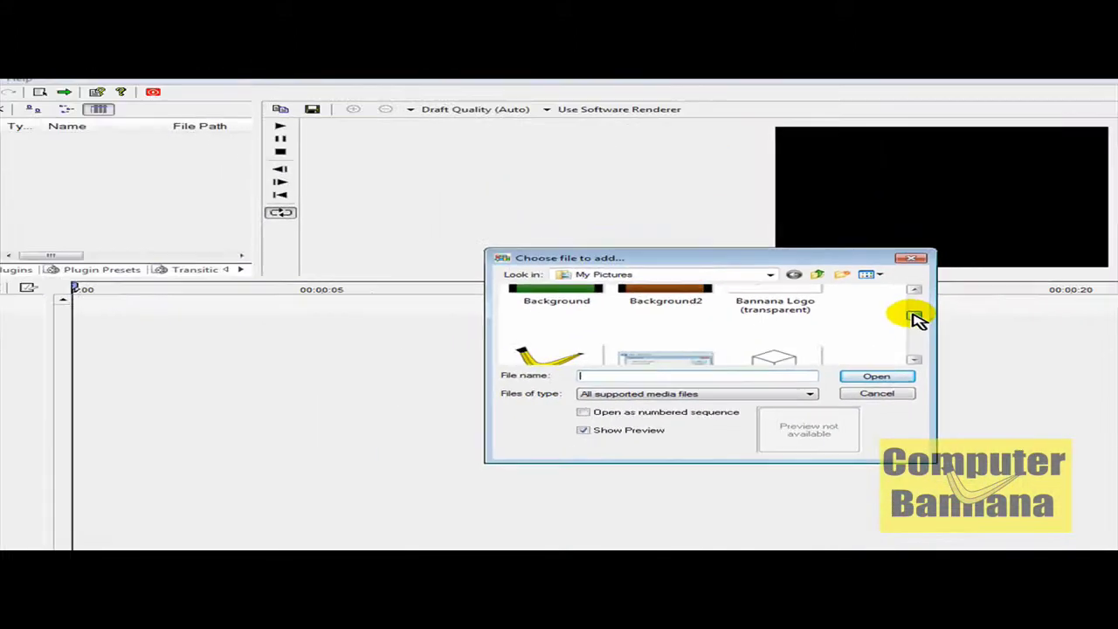
{"action": "left_click_drag", "start_coordinate": [905, 339], "coordinate": [906, 350]}
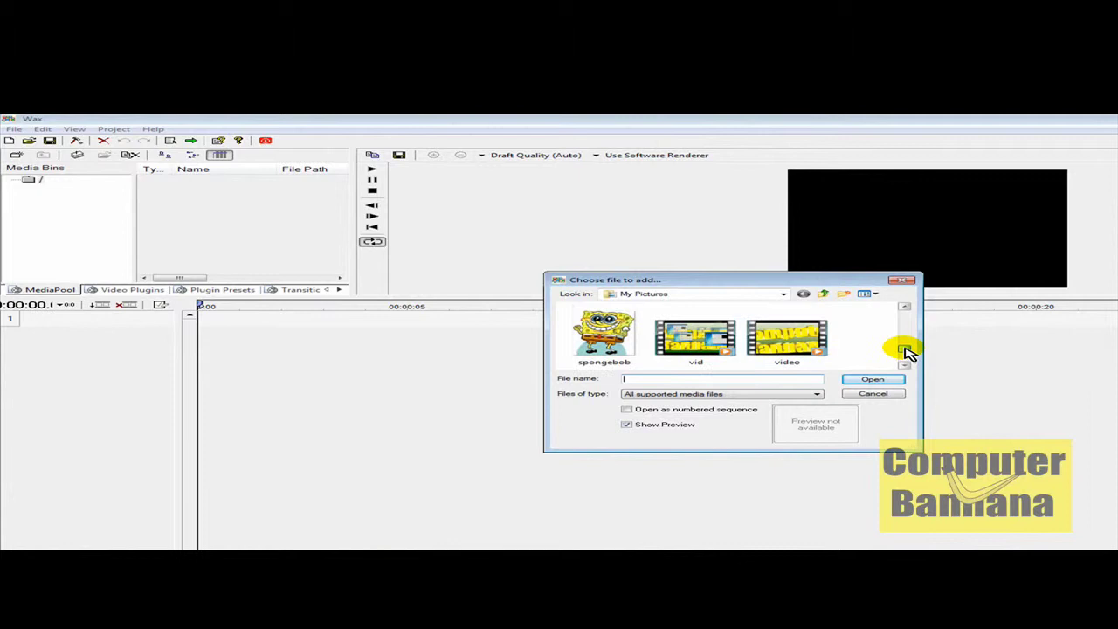
{"action": "left_click", "coordinate": [772, 341]}
{"action": "left_click", "coordinate": [872, 377]}
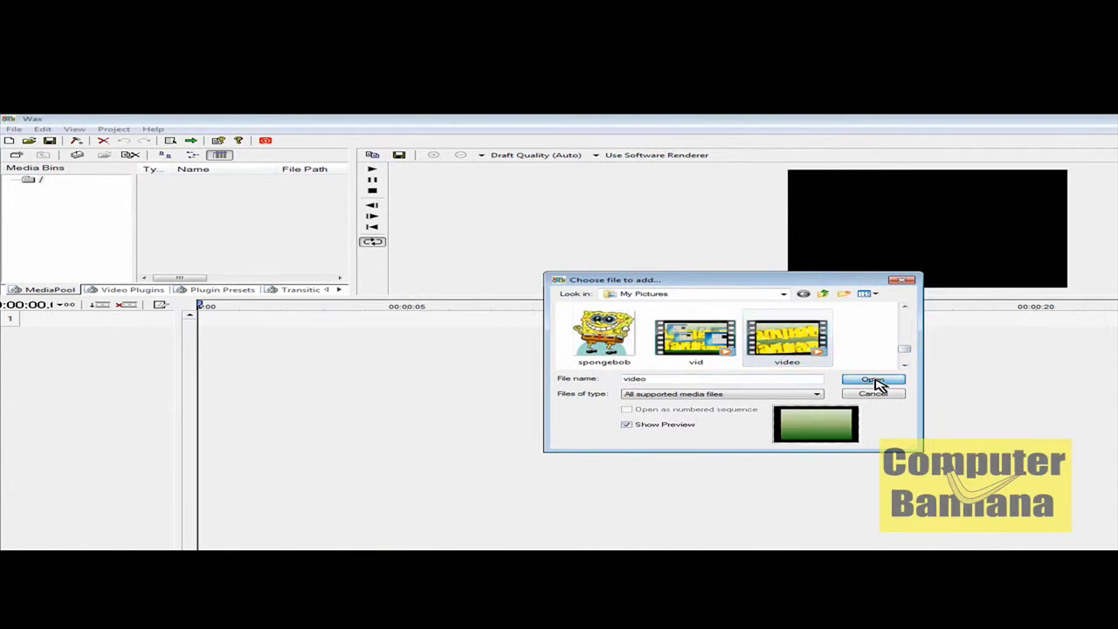
{"action": "left_click", "coordinate": [583, 322]}
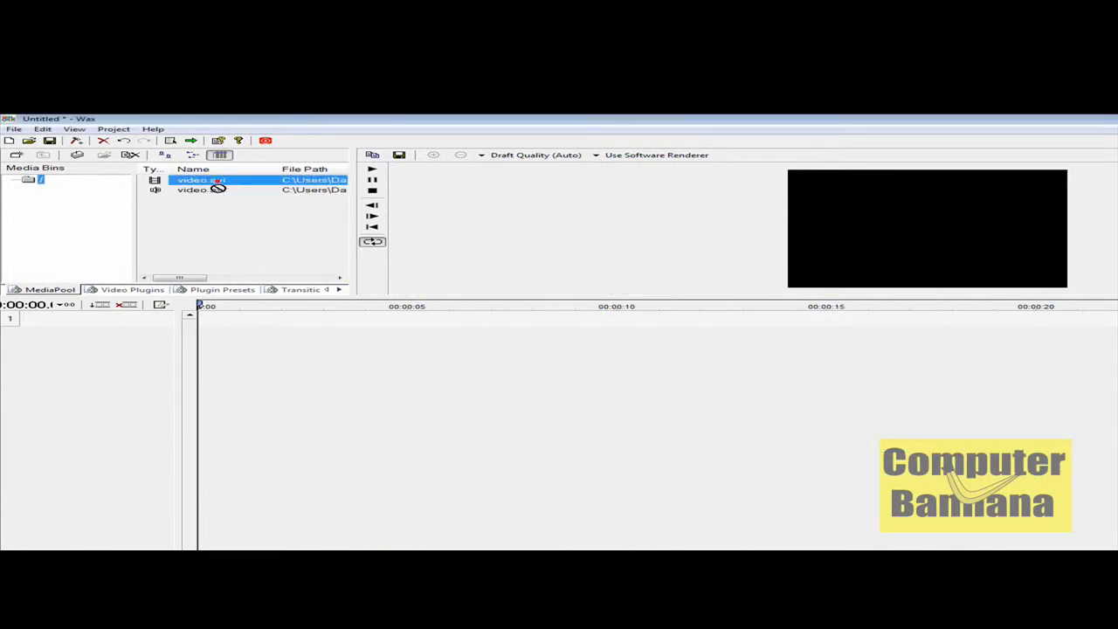
{"action": "left_click_drag", "start_coordinate": [217, 189], "coordinate": [257, 321]}
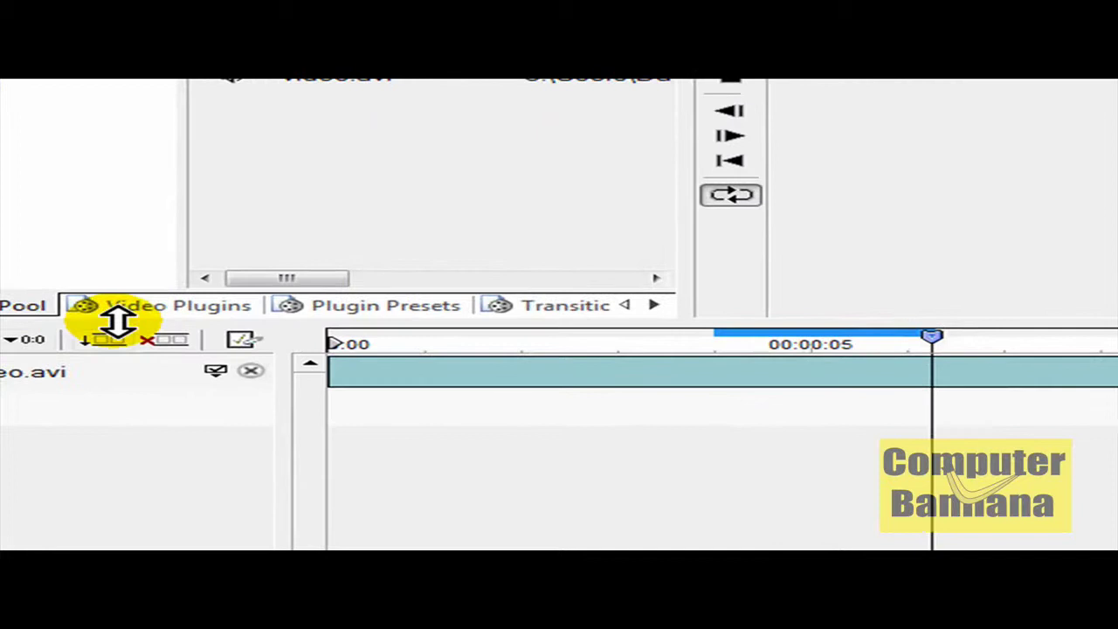
Show the Plugin Presets library with the VL Shapes category selected
{"action": "left_click", "coordinate": [358, 319]}
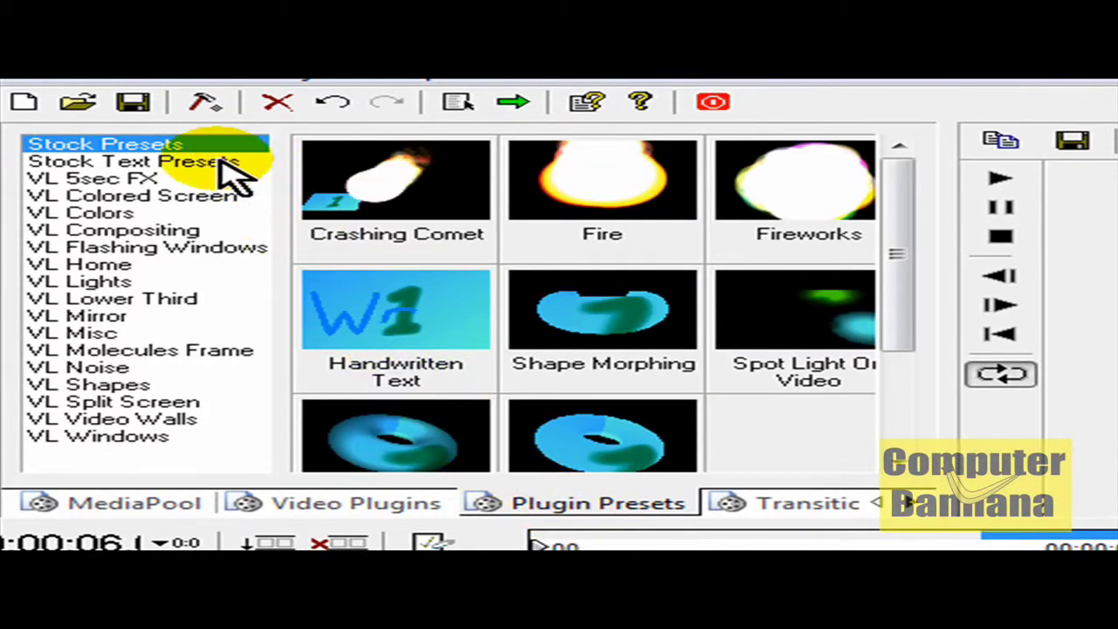
{"action": "left_click", "coordinate": [114, 350]}
{"action": "left_click", "coordinate": [123, 385]}
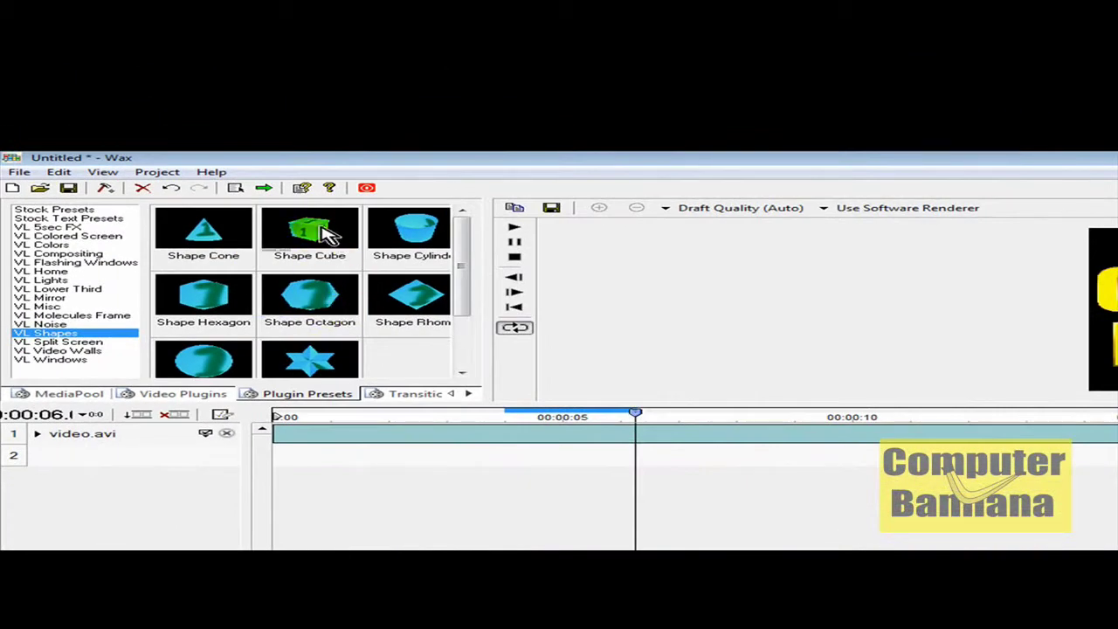
Apply the Shape Cube preset to the video track and move the playhead near the start
{"action": "left_click_drag", "start_coordinate": [320, 448], "coordinate": [320, 453]}
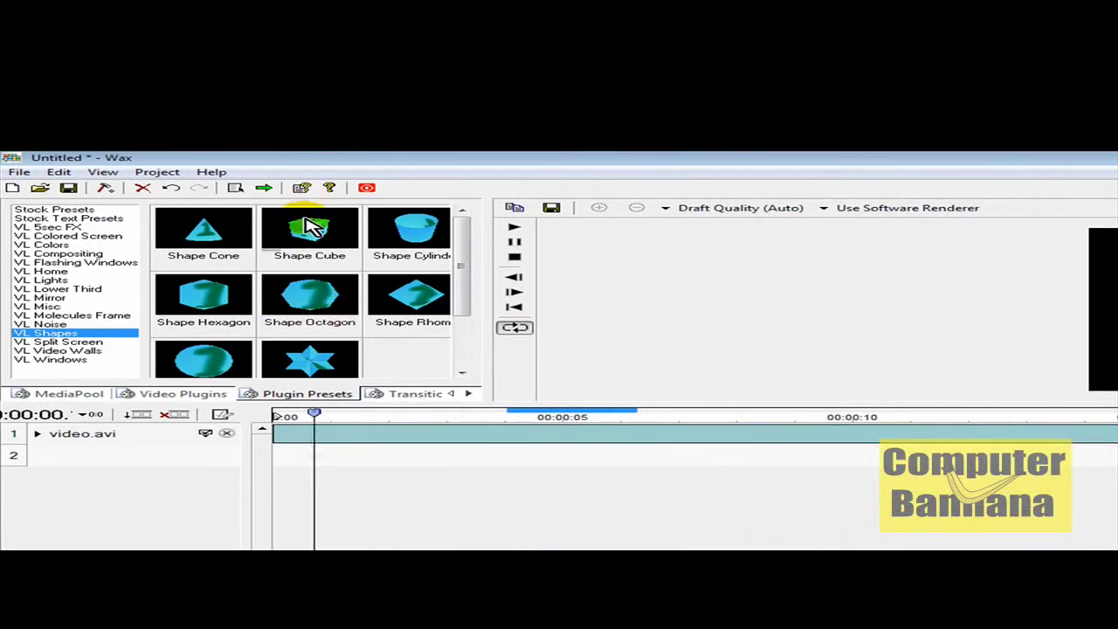
{"action": "left_click_drag", "start_coordinate": [318, 386], "coordinate": [311, 431]}
{"action": "left_click", "coordinate": [315, 417]}
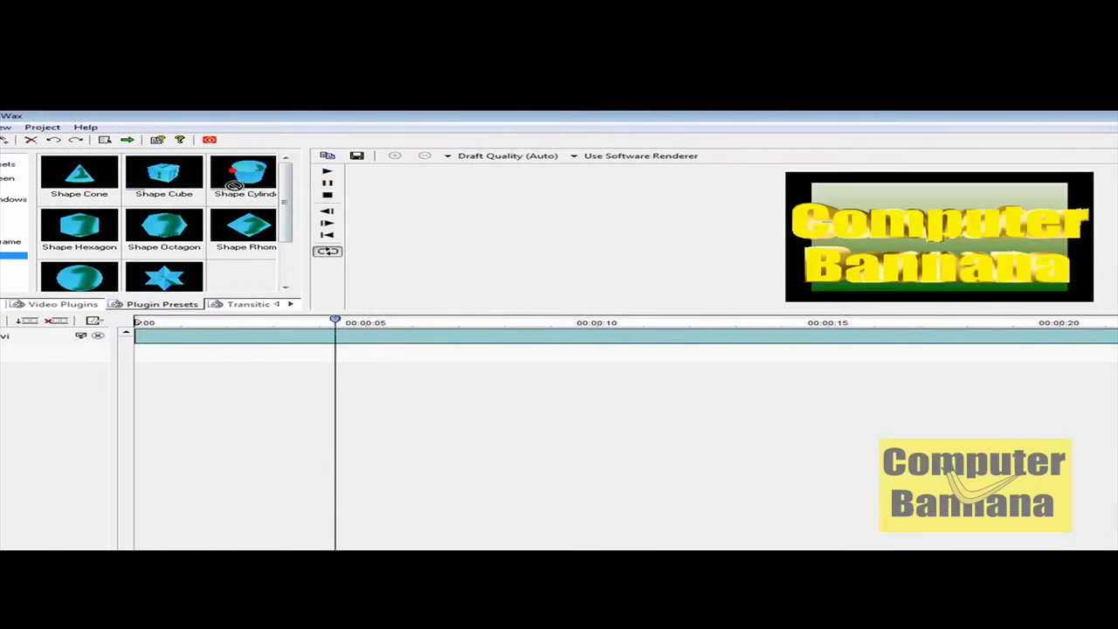
Apply the Shape Cylinder preset to the video, then rewind and preview it
{"action": "left_click_drag", "start_coordinate": [170, 337], "coordinate": [231, 328]}
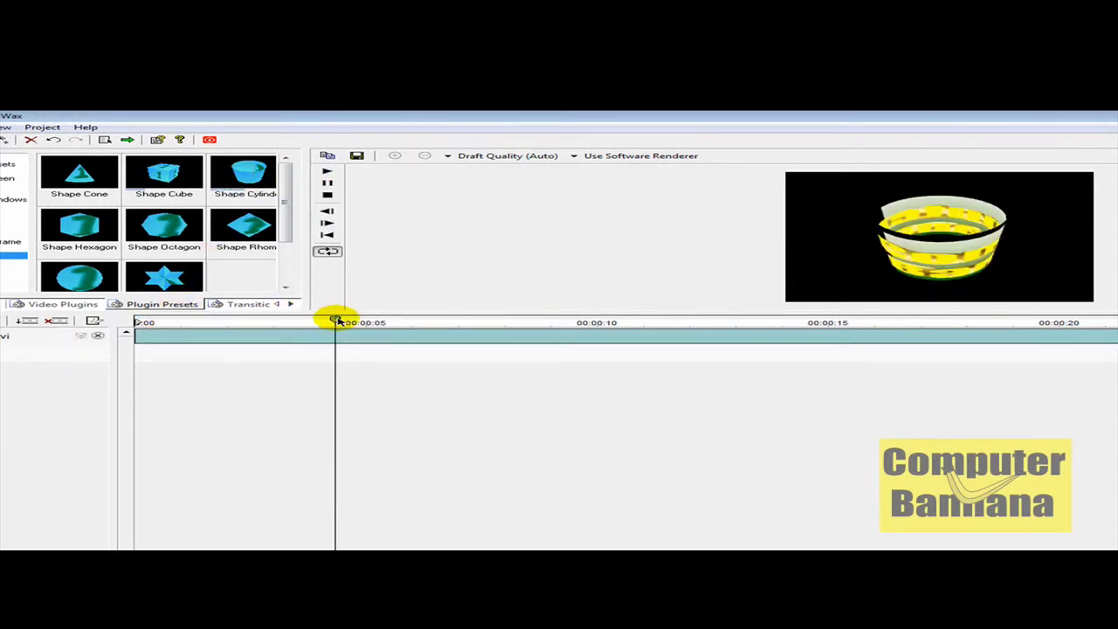
{"action": "left_click_drag", "start_coordinate": [337, 322], "coordinate": [140, 321]}
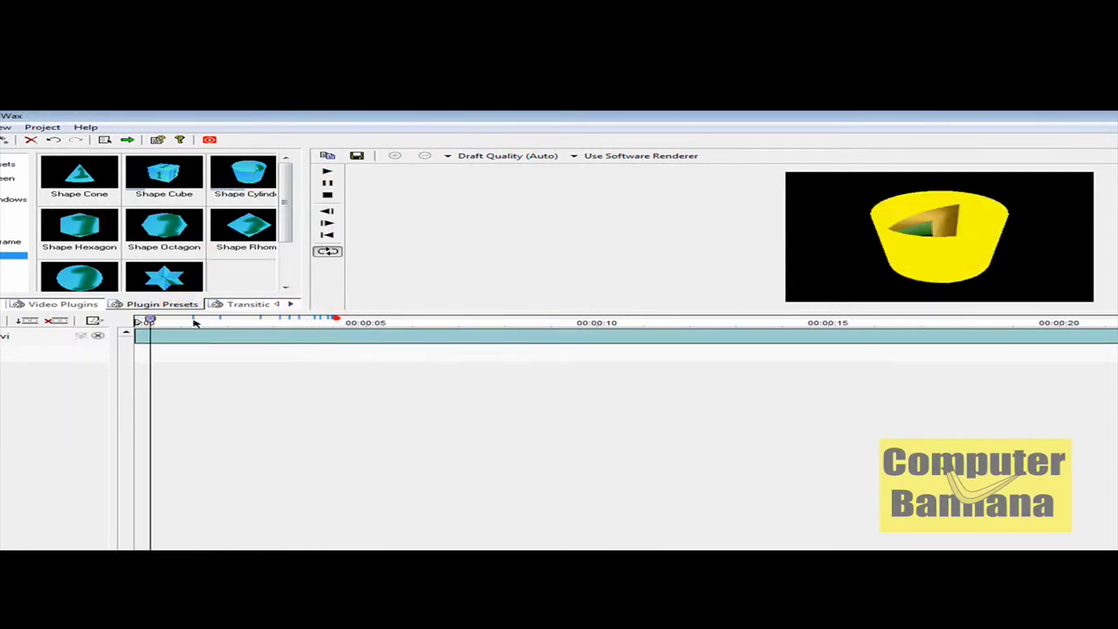
{"action": "left_click", "coordinate": [329, 184]}
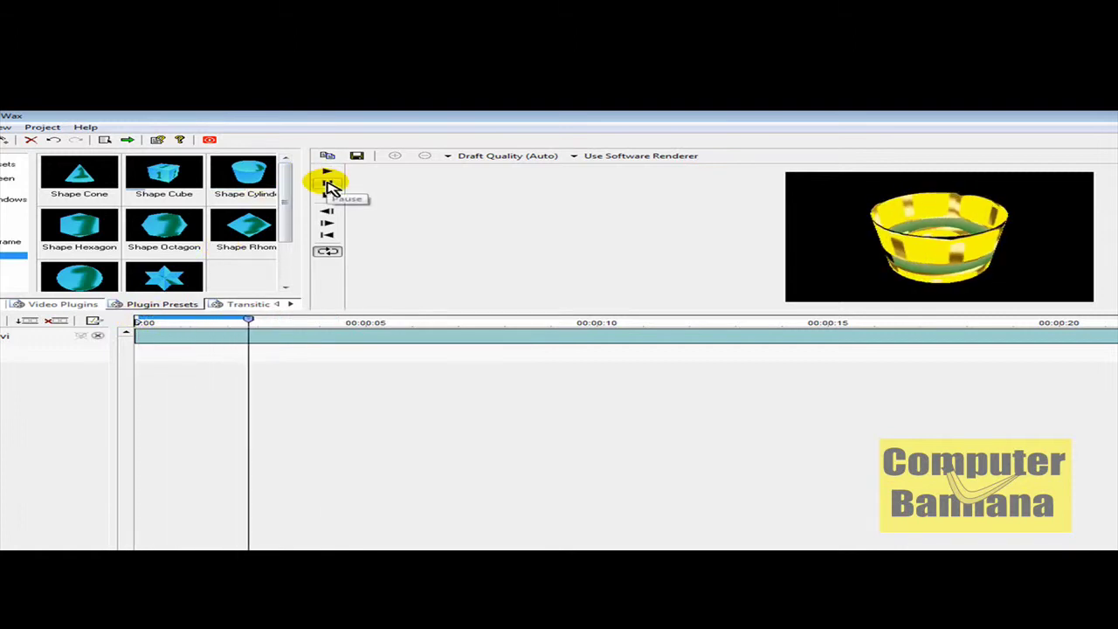
{"action": "left_click", "coordinate": [318, 192]}
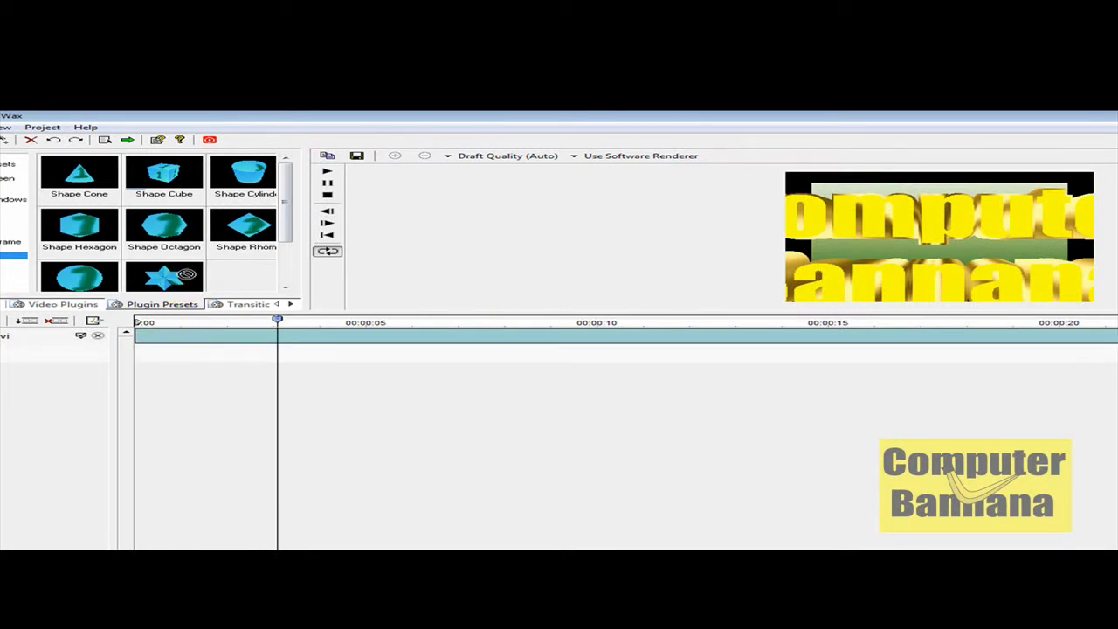
Apply the star shape preset to the video and preview it from the start
{"action": "left_click_drag", "start_coordinate": [177, 343], "coordinate": [179, 343]}
{"action": "mouse_move", "coordinate": [276, 320]}
{"action": "left_mouse_down"}
{"action": "mouse_move", "coordinate": [209, 320]}
{"action": "mouse_move", "coordinate": [137, 300]}
{"action": "left_mouse_up"}
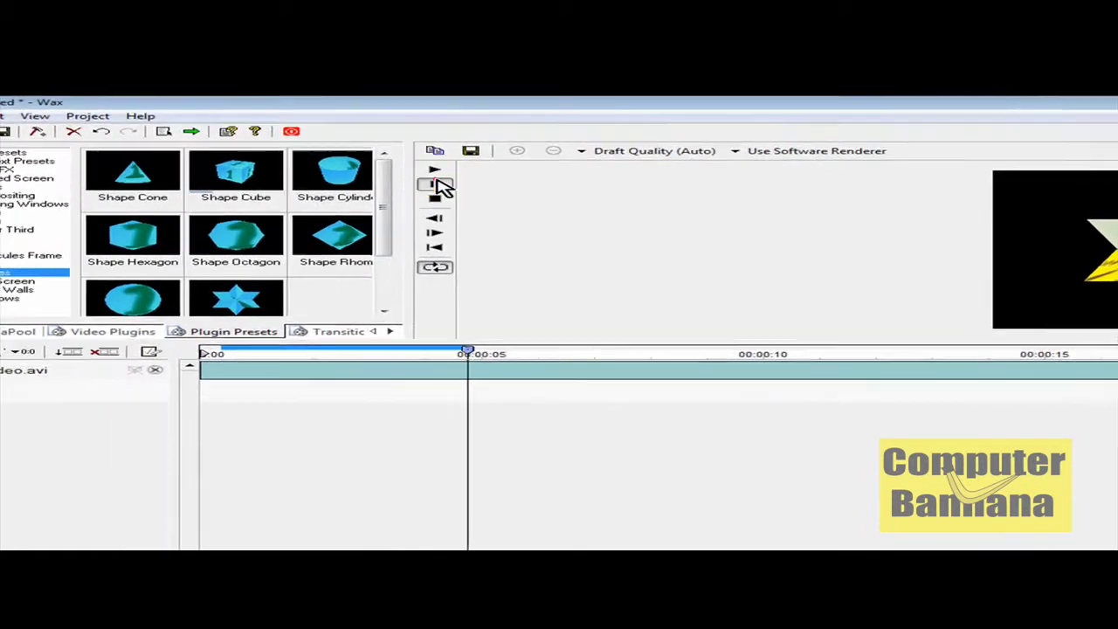
{"action": "left_click", "coordinate": [329, 183]}
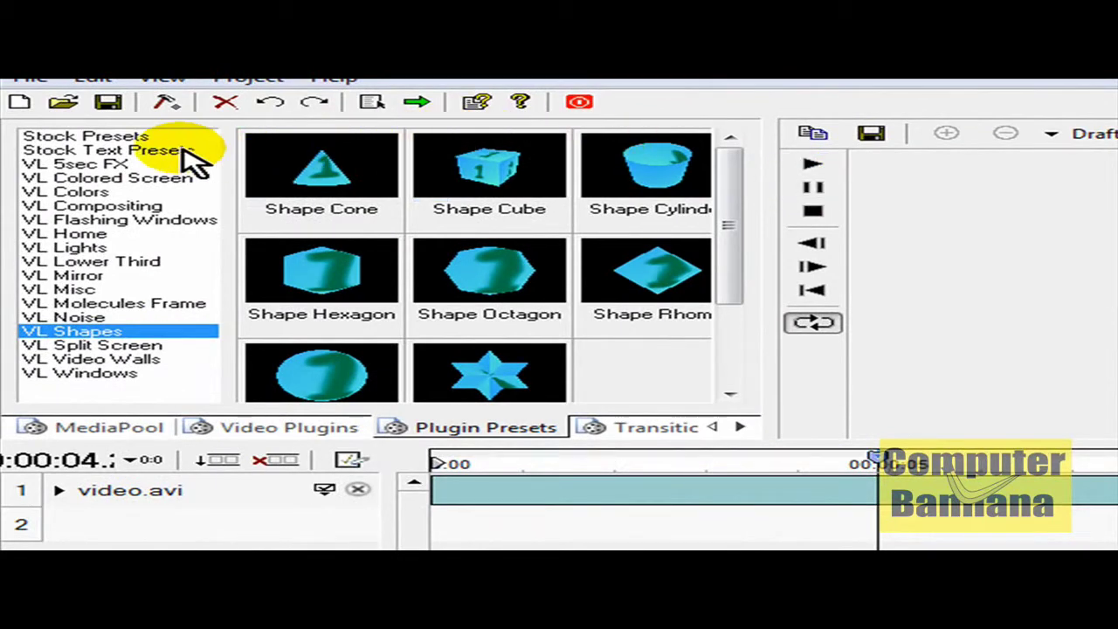
Drag the Spot Light On Video stock preset and one more preset onto the timeline
{"action": "left_click", "coordinate": [185, 149]}
{"action": "left_click", "coordinate": [141, 137]}
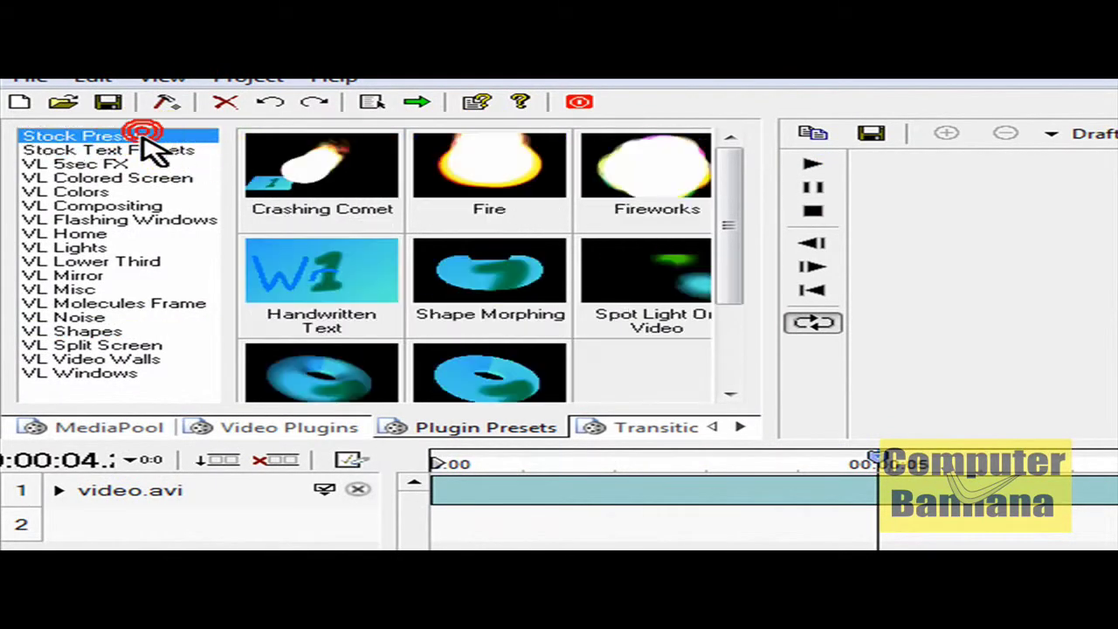
{"action": "left_click_drag", "start_coordinate": [661, 282], "coordinate": [860, 399]}
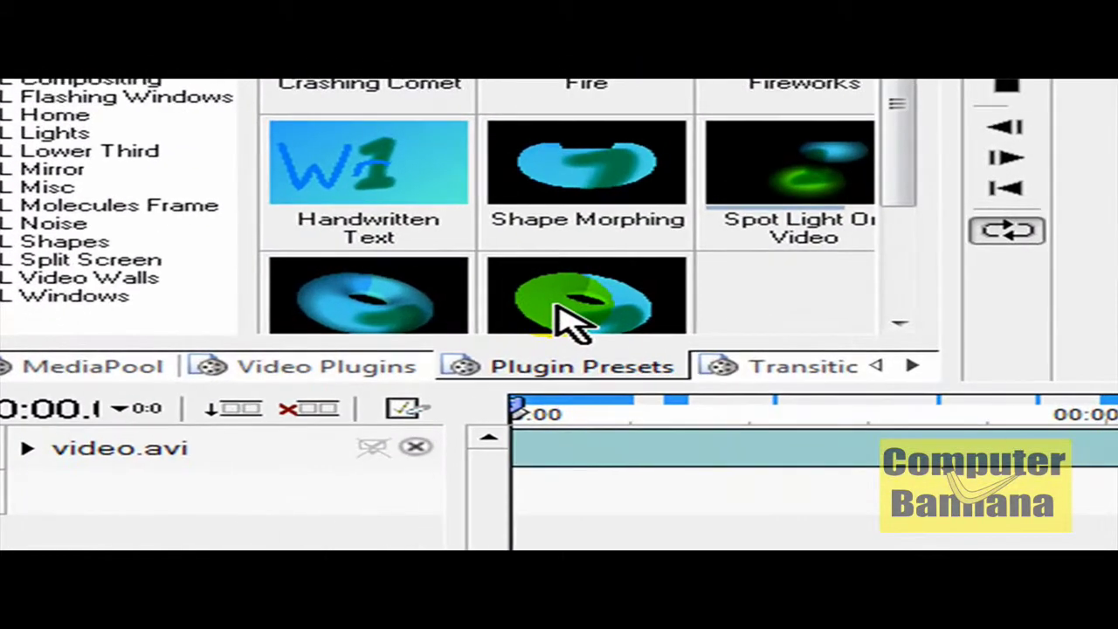
{"action": "left_click_drag", "start_coordinate": [587, 359], "coordinate": [369, 428]}
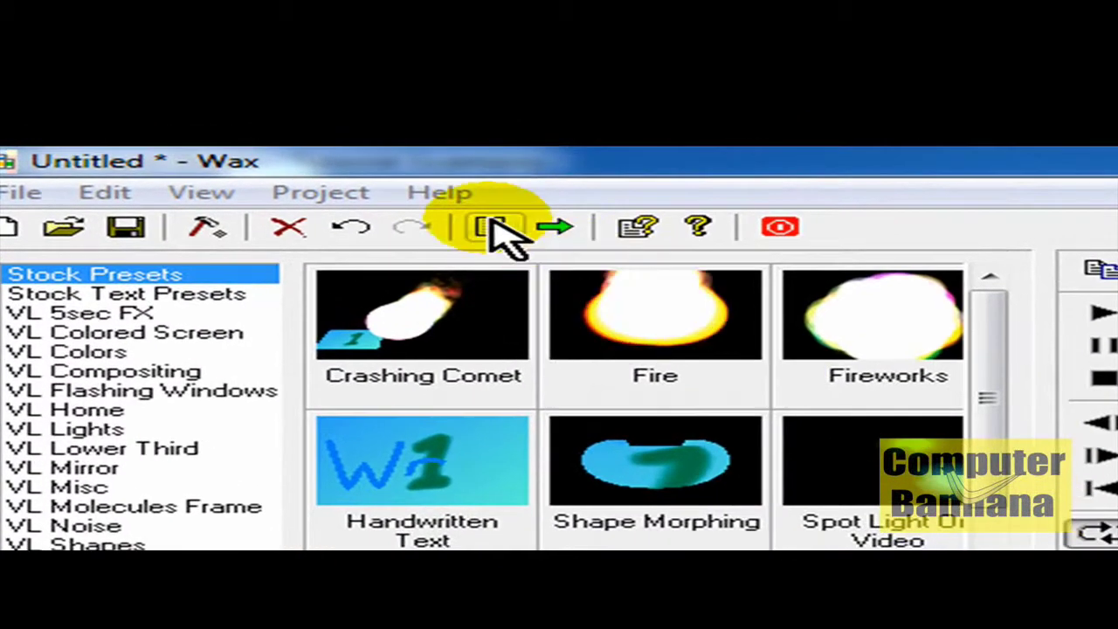
Rename the project output file from video.avi to tutorial vid.avi in Project Settings
{"action": "left_click", "coordinate": [494, 227]}
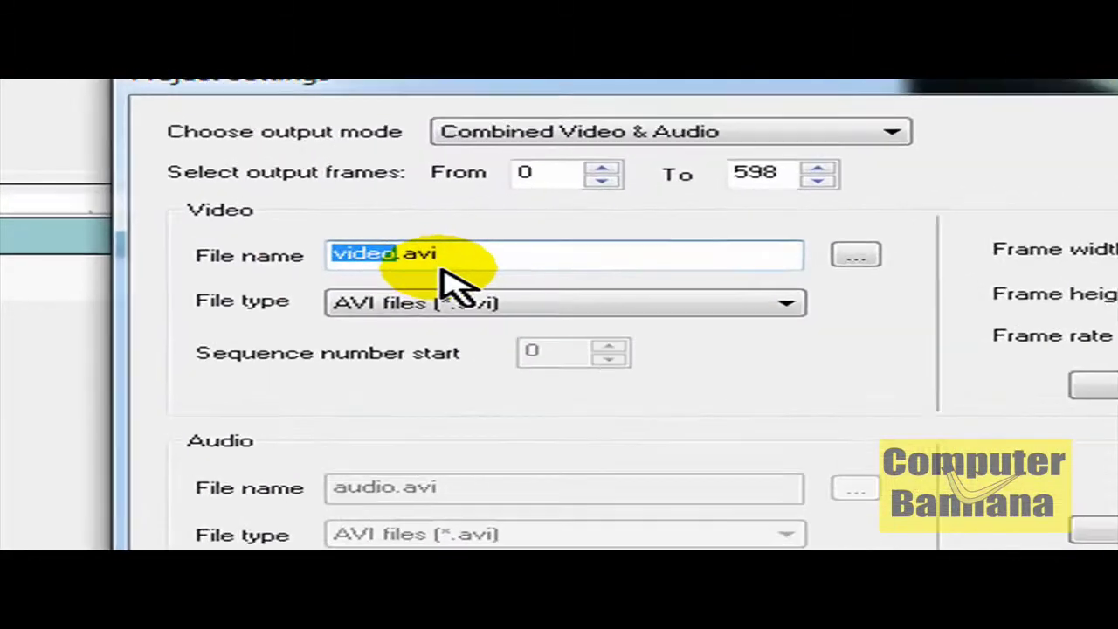
{"action": "type", "text": "tor"}
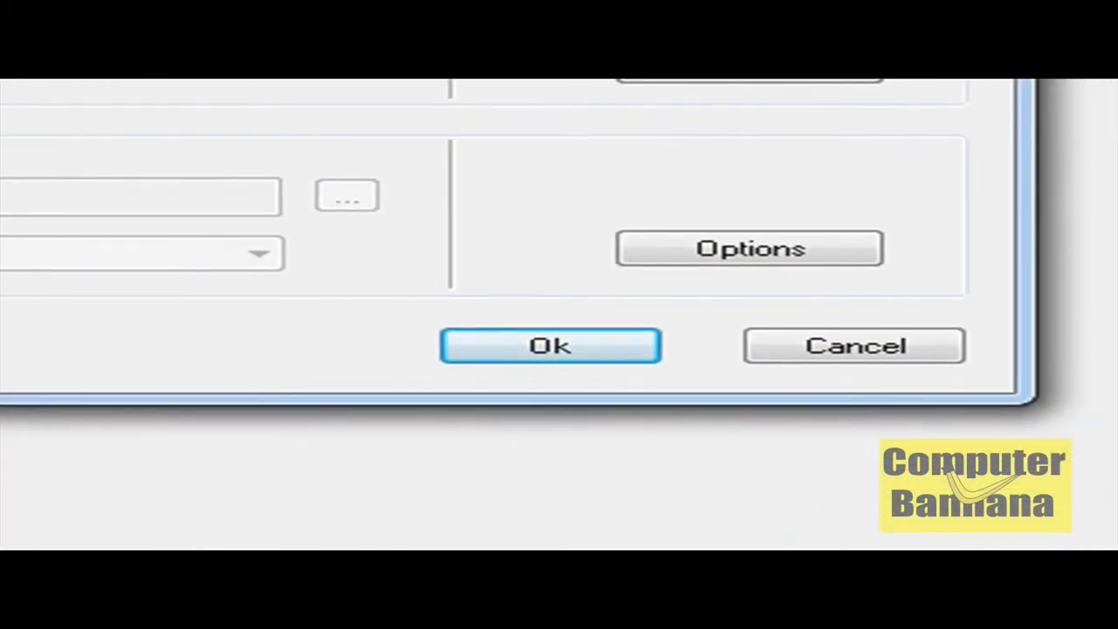
{"action": "left_click", "coordinate": [612, 347]}
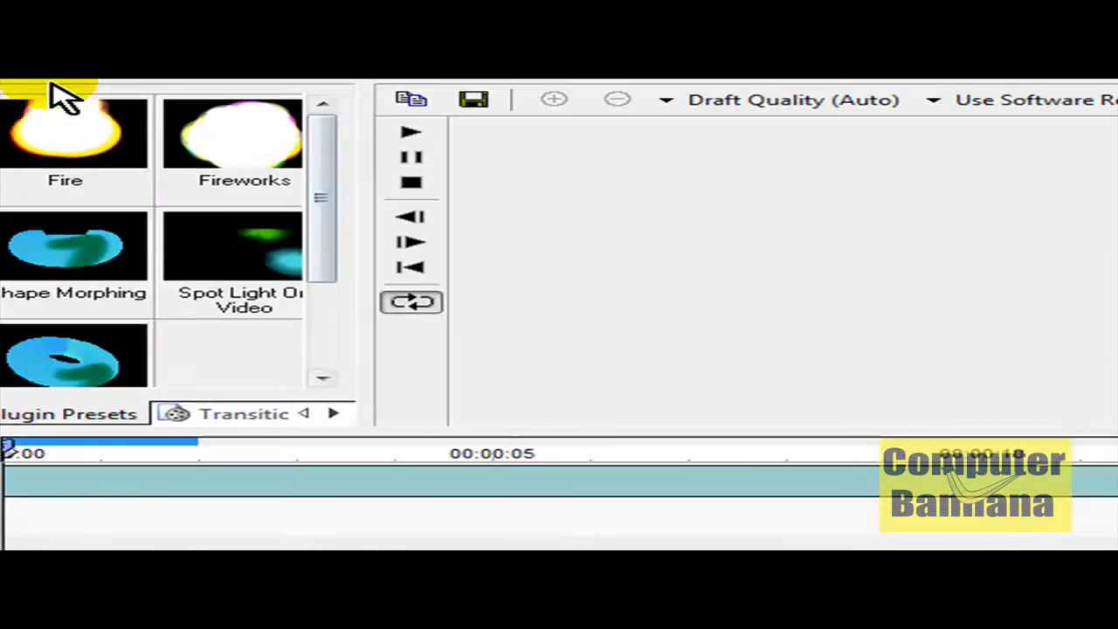